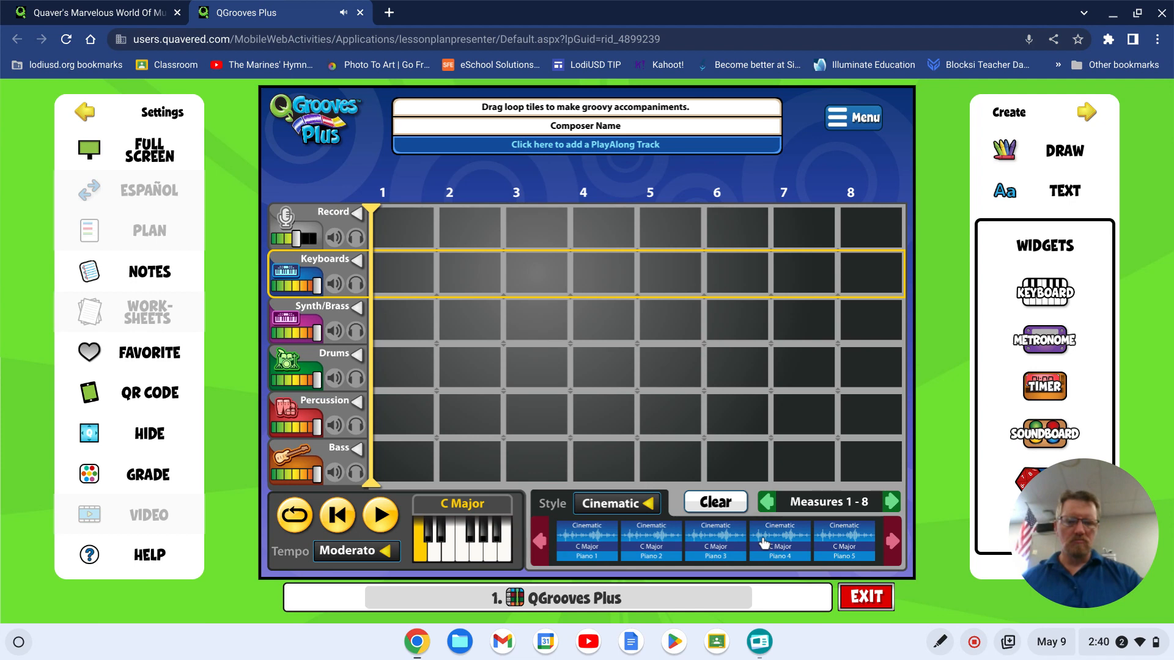
# - Set the loop style to R&B
pyautogui.click(617, 503)
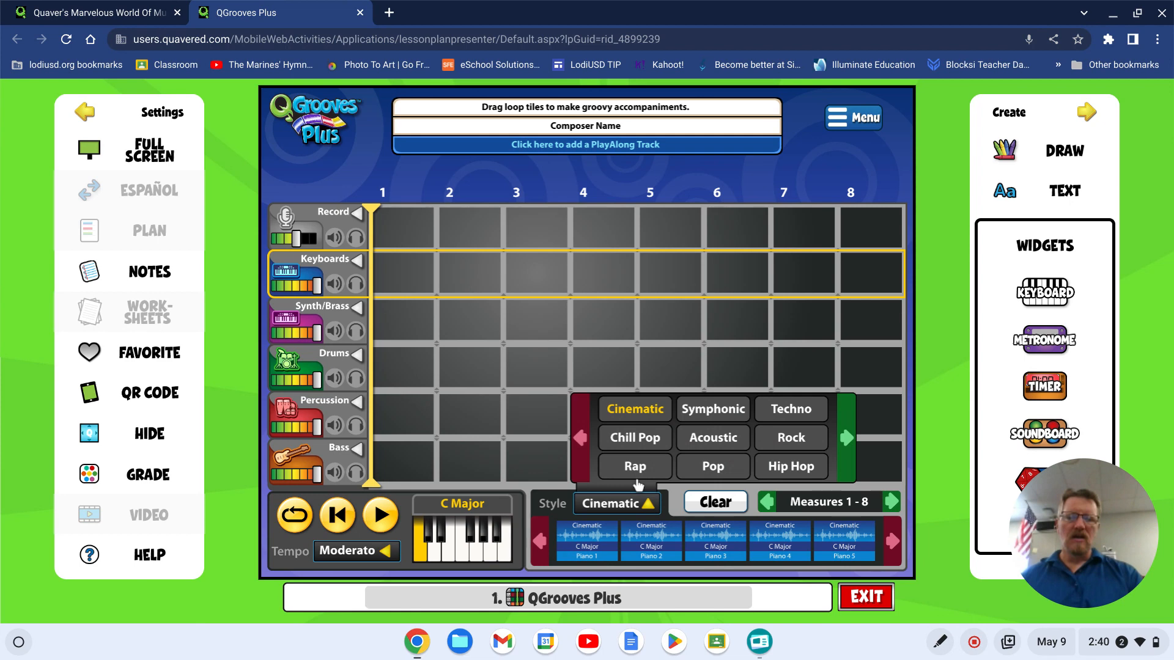
pyautogui.click(846, 437)
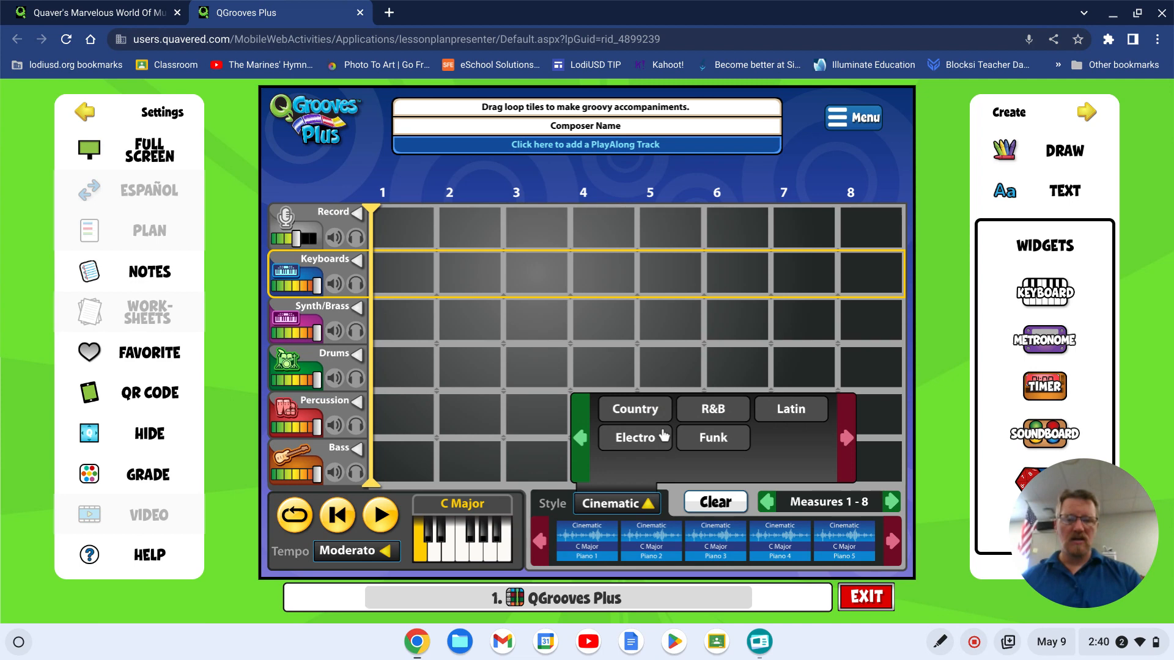
pyautogui.click(713, 409)
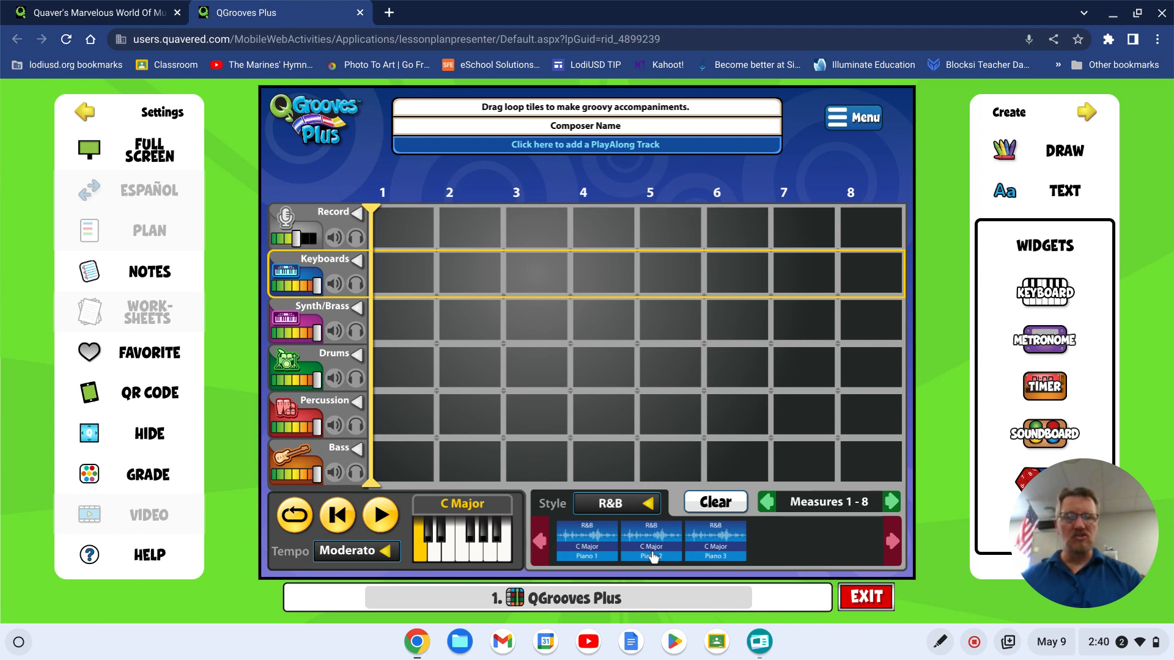
# - Place the Piano 2 loop on the Keyboards track in C Major at measure 1 and in G Major at measure 2
pyautogui.moveTo(653, 557); pyautogui.dragTo(467, 359)
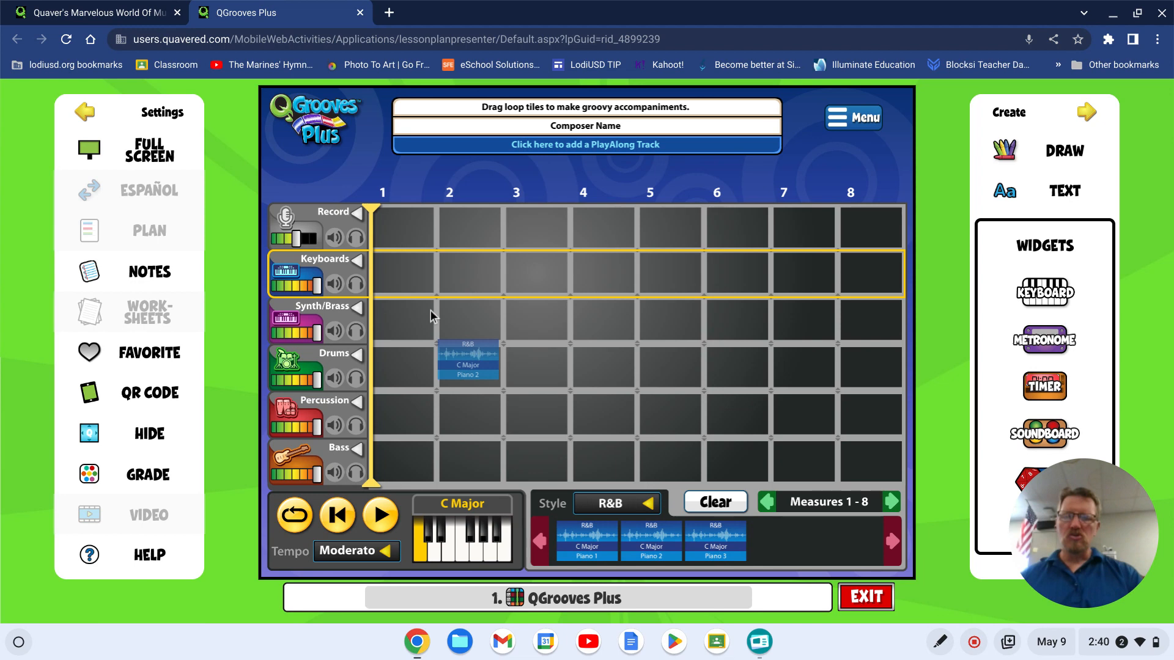
pyautogui.click(477, 555)
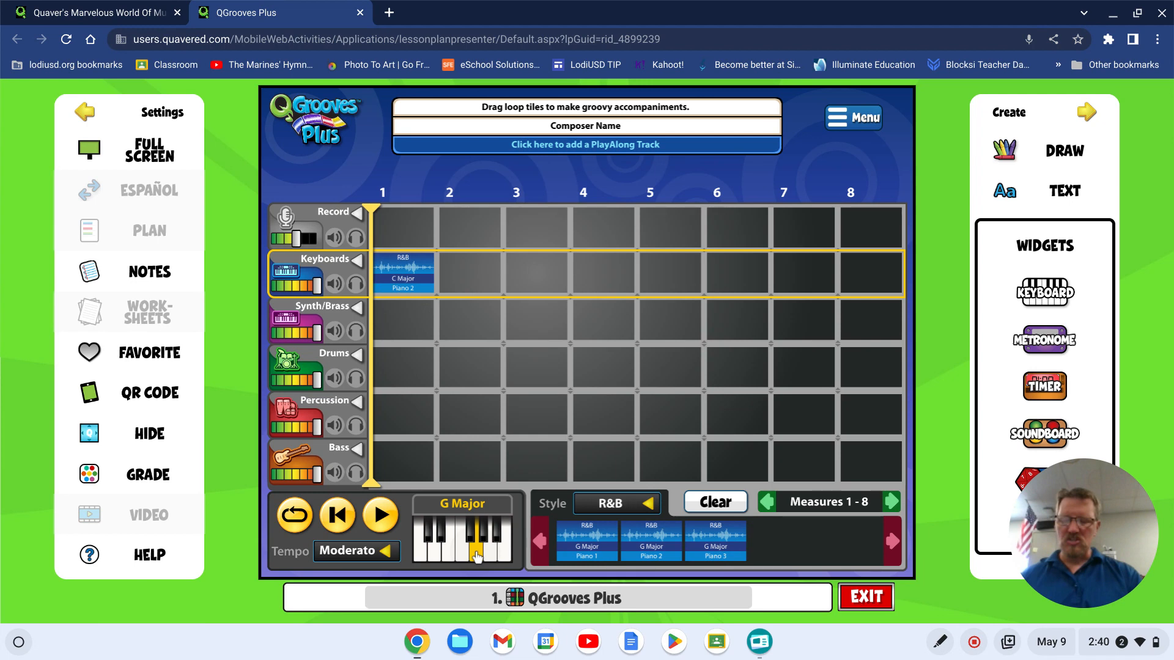
pyautogui.moveTo(651, 541); pyautogui.dragTo(472, 264)
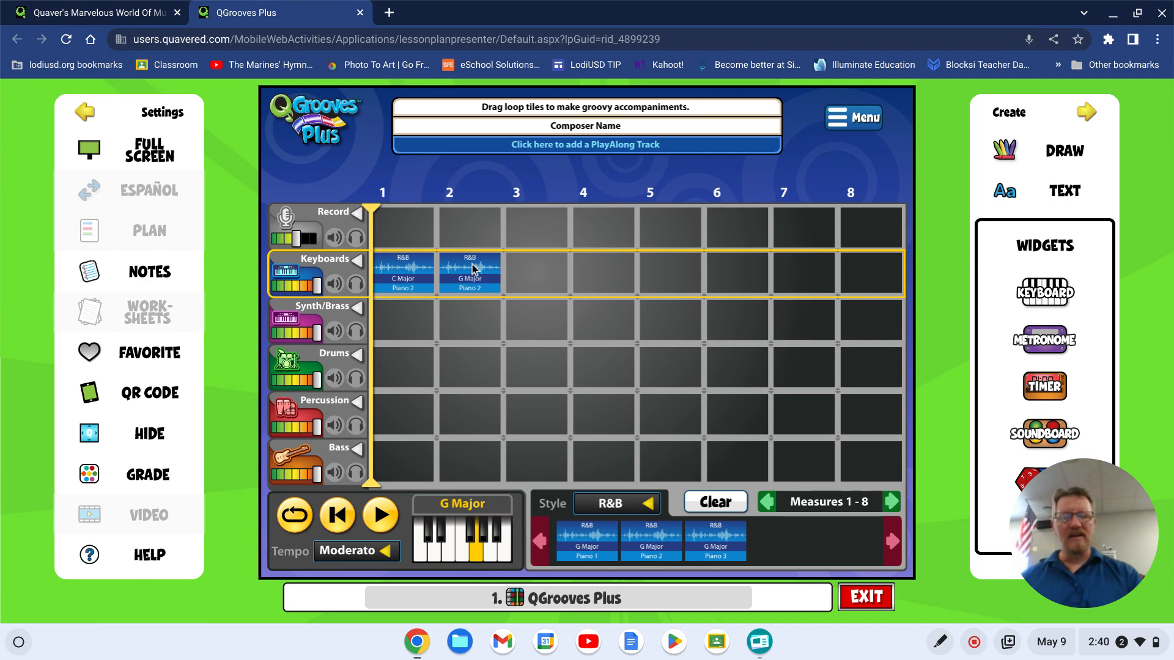
# - Fill measures 5 to 8 of the Keyboards track with Piano 2 loops in F Major, C Major, A Minor and F Major
pyautogui.moveTo(651, 540); pyautogui.dragTo(662, 331)
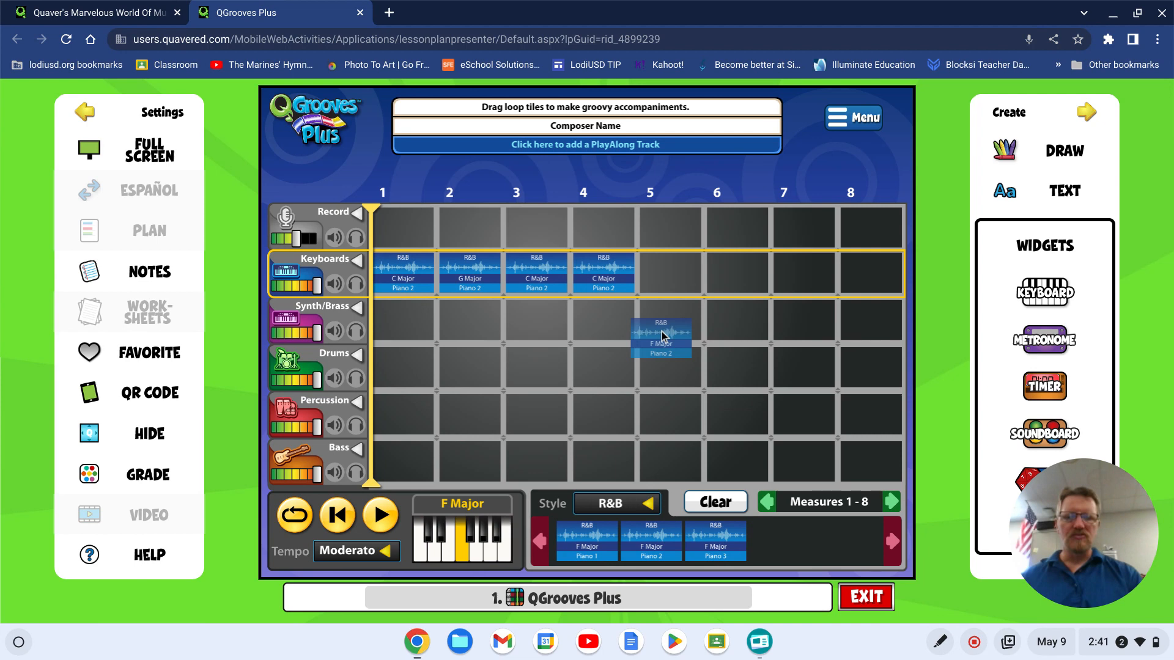
pyautogui.moveTo(662, 336); pyautogui.dragTo(670, 273)
pyautogui.click(420, 550)
pyautogui.moveTo(651, 541); pyautogui.dragTo(715, 314)
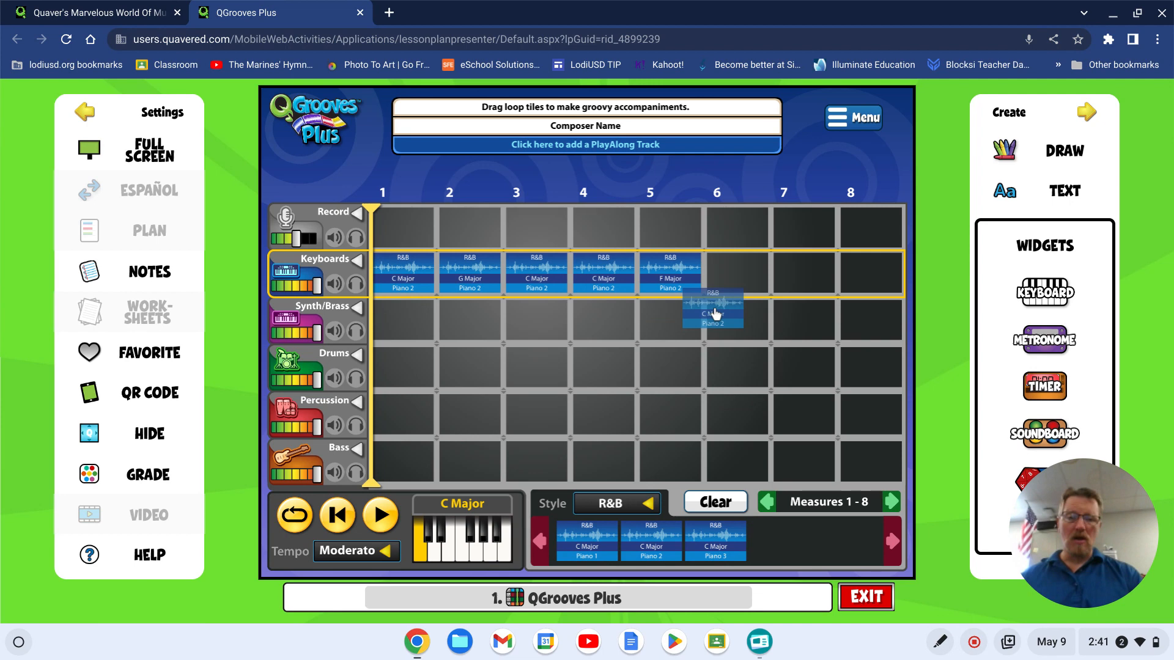
pyautogui.moveTo(716, 314); pyautogui.dragTo(718, 309)
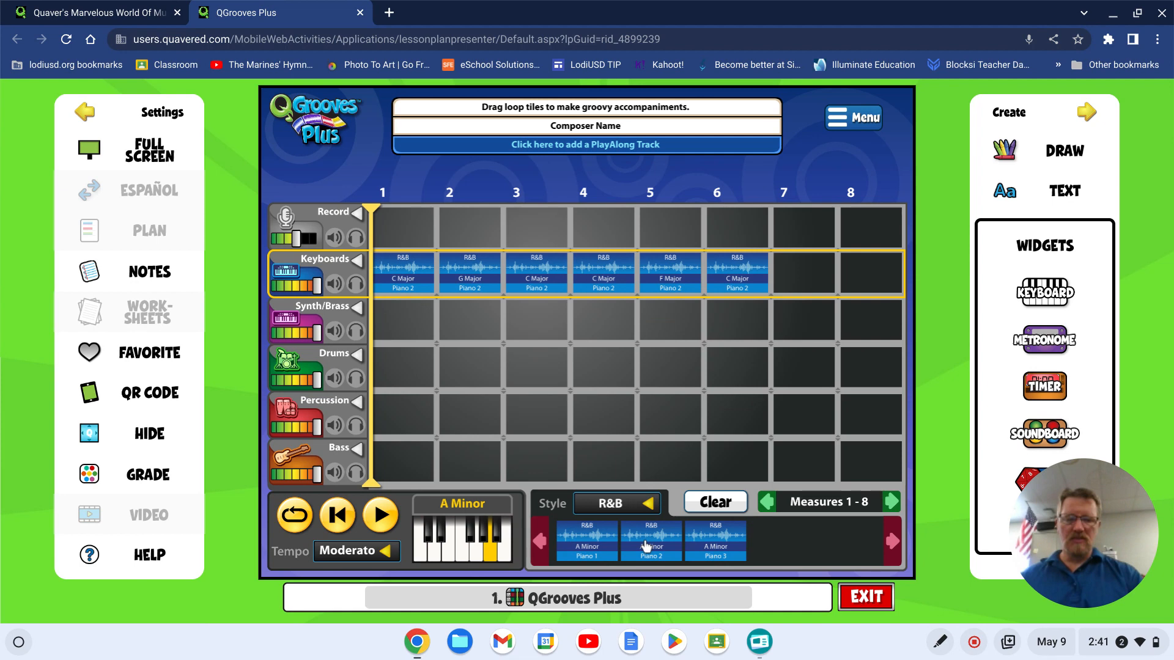
pyautogui.moveTo(646, 546); pyautogui.dragTo(804, 272)
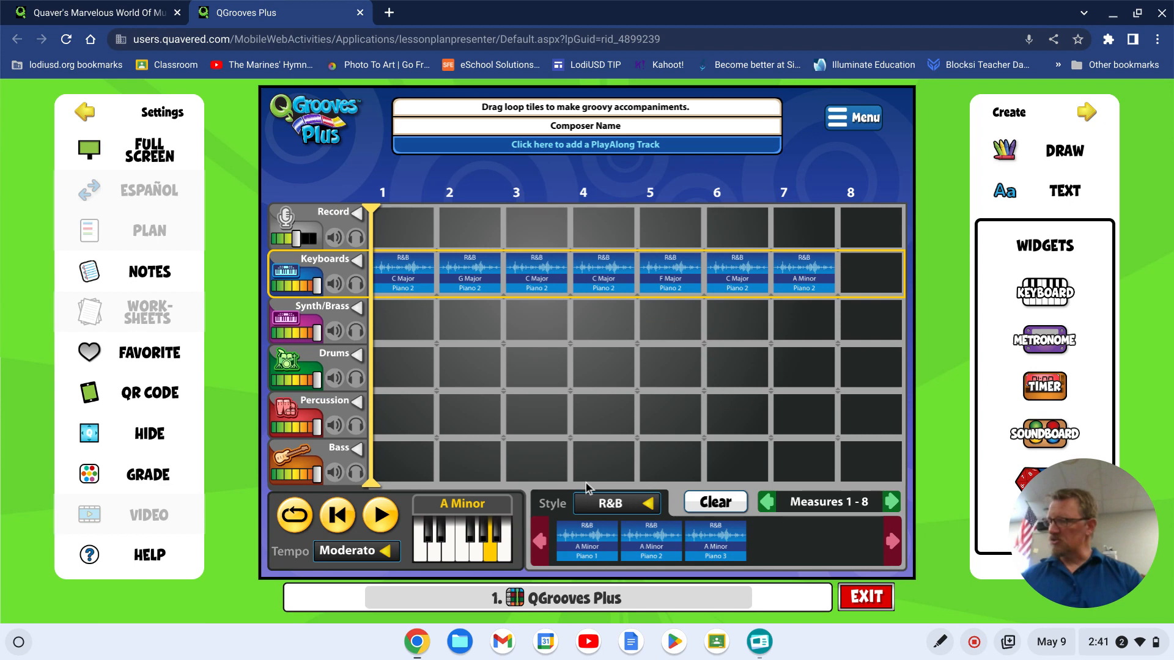
pyautogui.click(461, 551)
pyautogui.moveTo(658, 545); pyautogui.dragTo(845, 277)
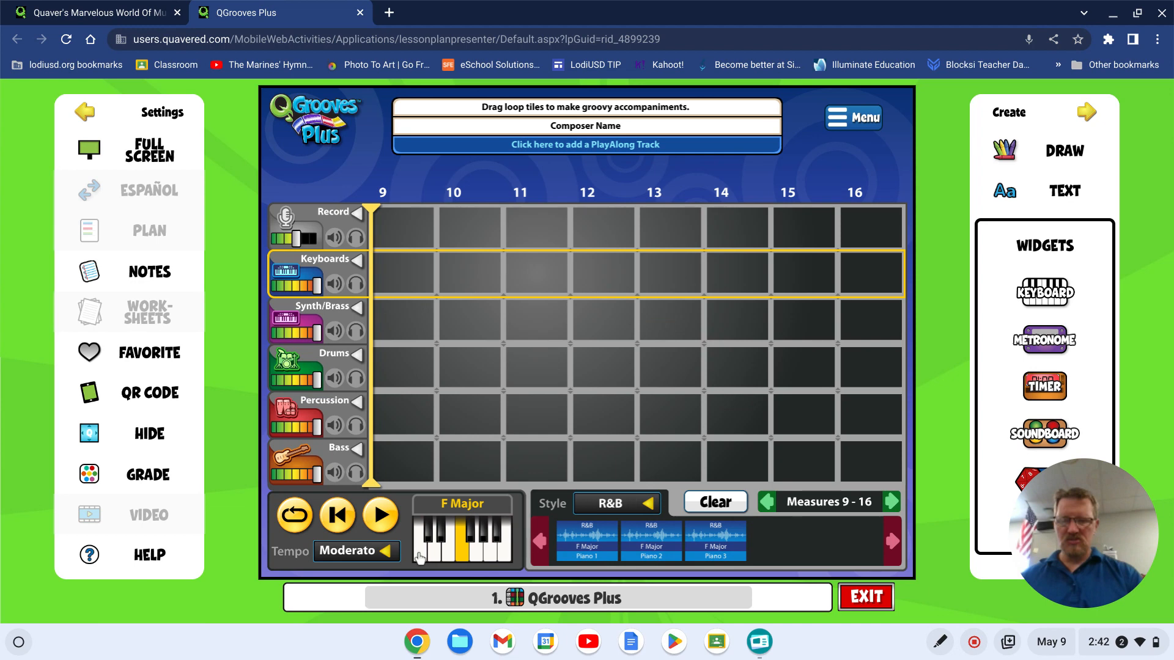
# - Fill Keyboards measures 9 to 13 with Piano 2 loops in C Major, E Minor, G Major, C Major and C Major
pyautogui.click(419, 557)
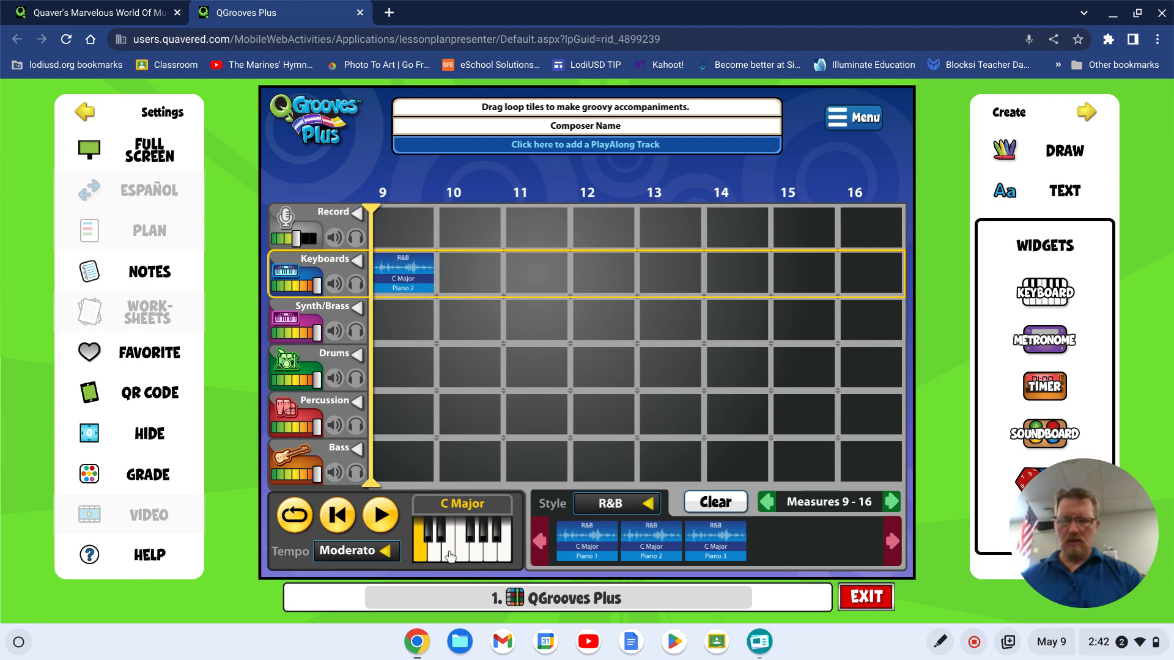
pyautogui.click(450, 556)
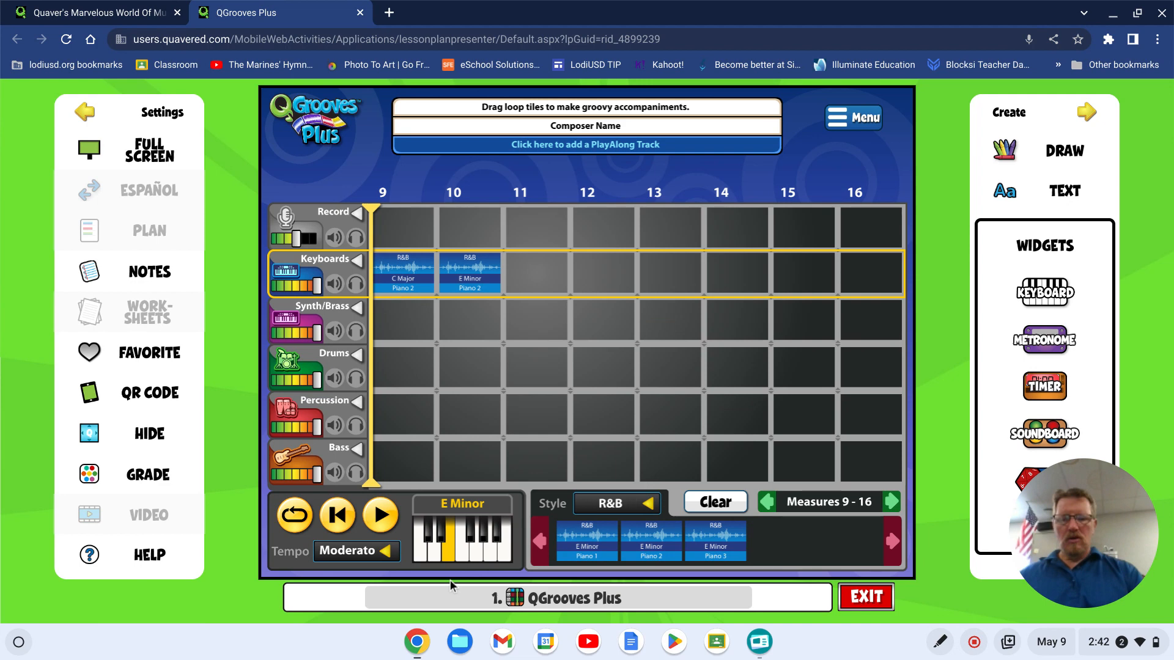
pyautogui.click(476, 551)
pyautogui.moveTo(651, 541); pyautogui.dragTo(549, 303)
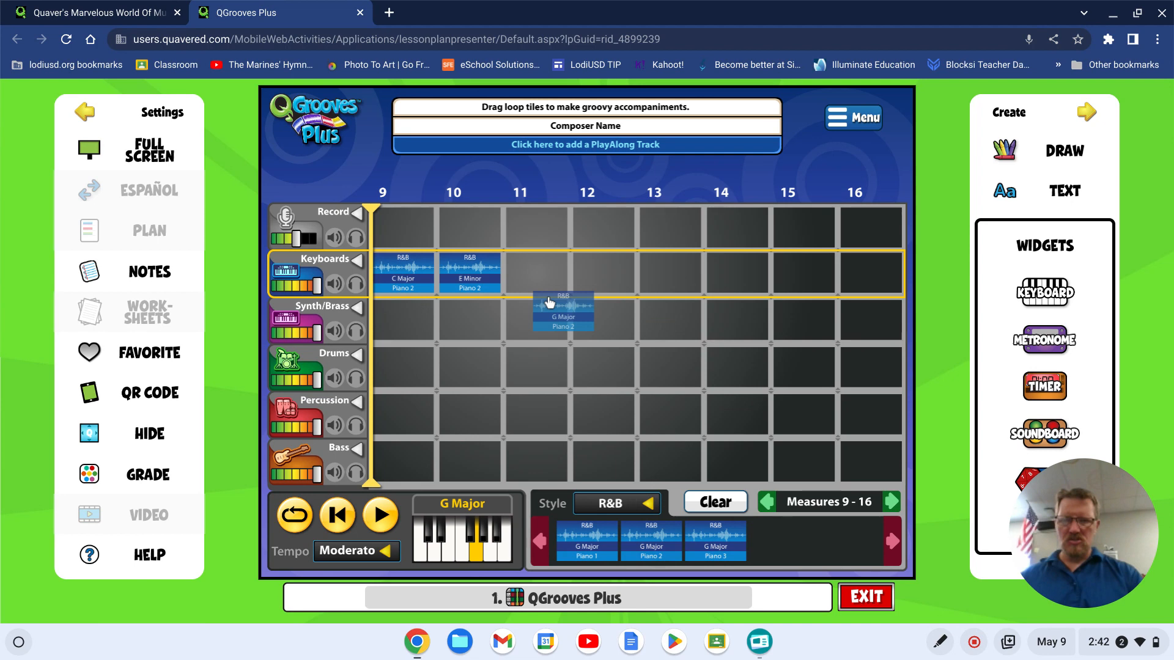
pyautogui.moveTo(549, 302); pyautogui.dragTo(550, 300)
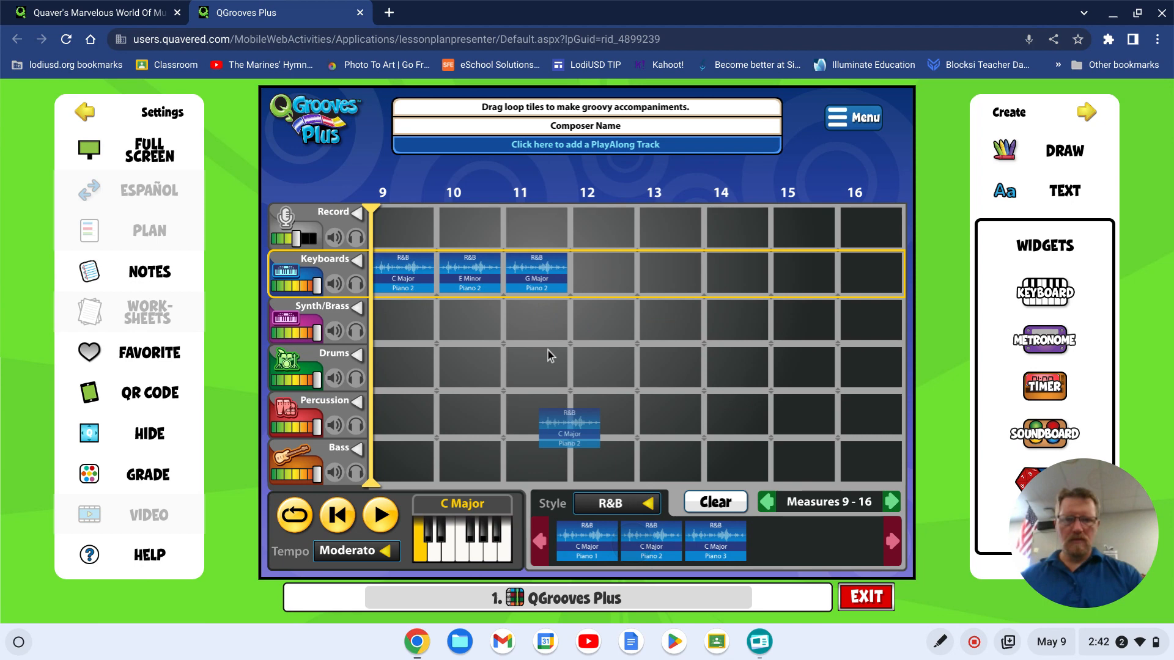
pyautogui.moveTo(569, 430); pyautogui.dragTo(603, 273)
pyautogui.moveTo(642, 550); pyautogui.dragTo(670, 273)
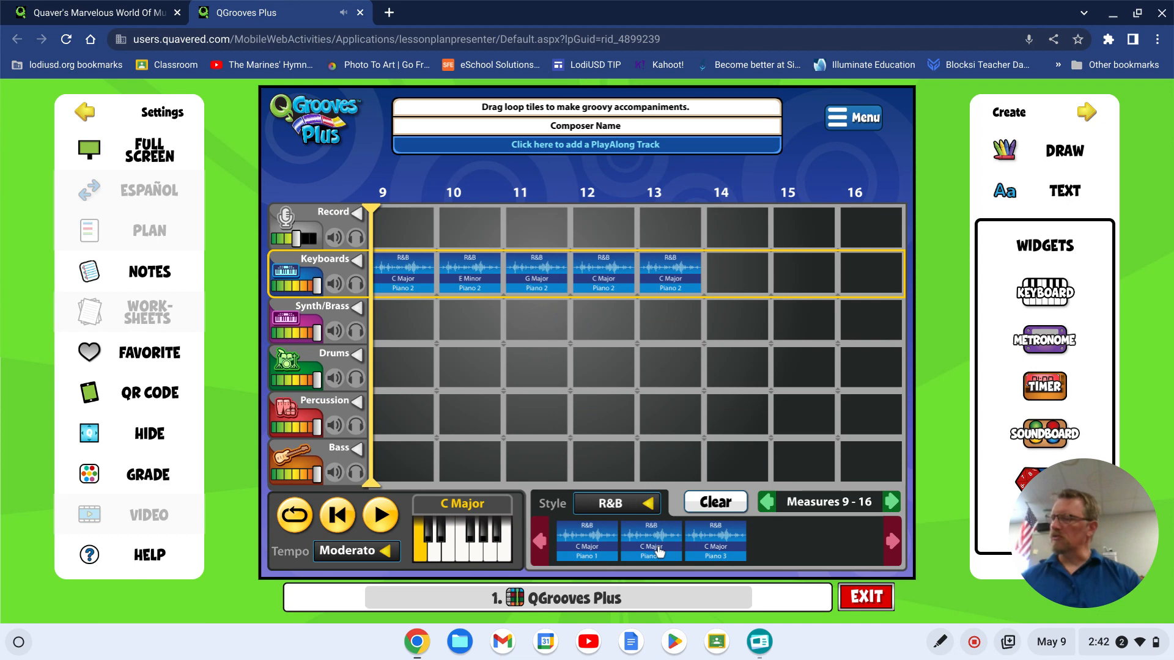
pyautogui.click(659, 546)
pyautogui.click(658, 546)
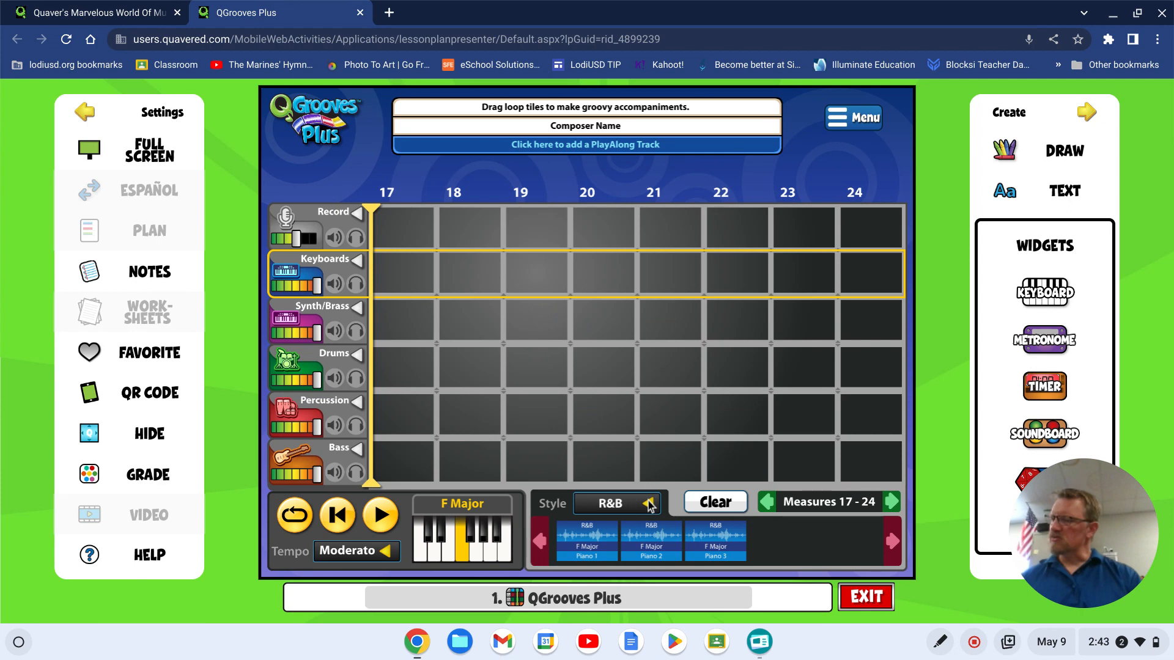
# - Add Piano 2 loops to the Keyboards track in A Minor at measure 18, F Major at measure 19 and E Minor at measure 21
pyautogui.moveTo(651, 538); pyautogui.dragTo(474, 274)
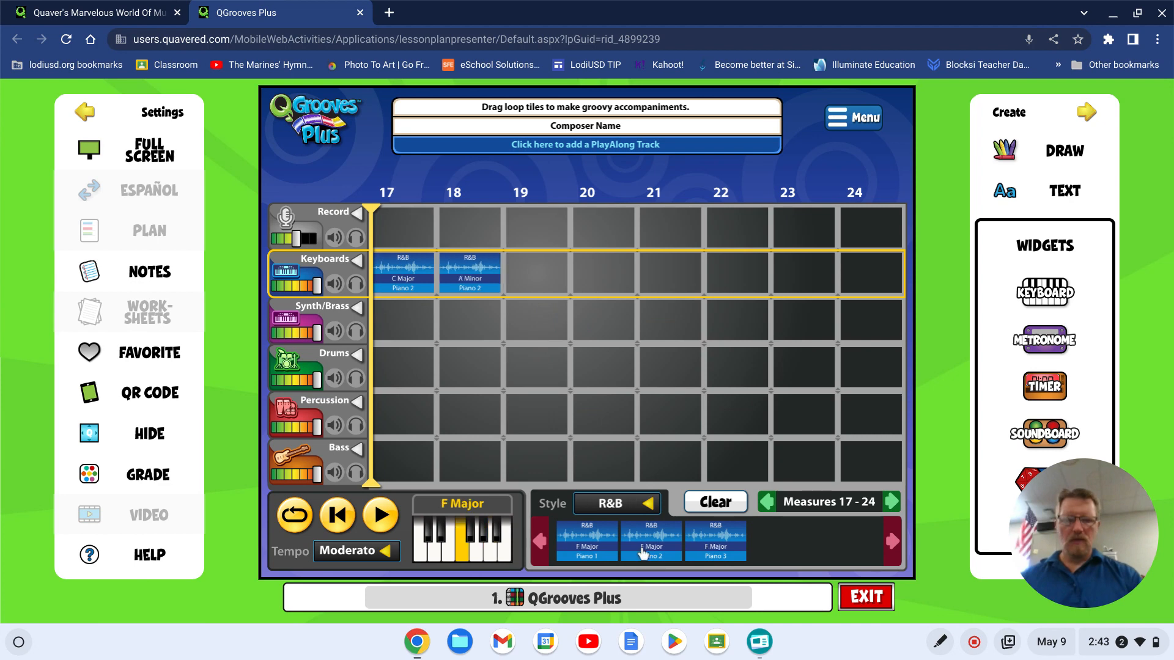
pyautogui.moveTo(644, 552); pyautogui.dragTo(551, 283)
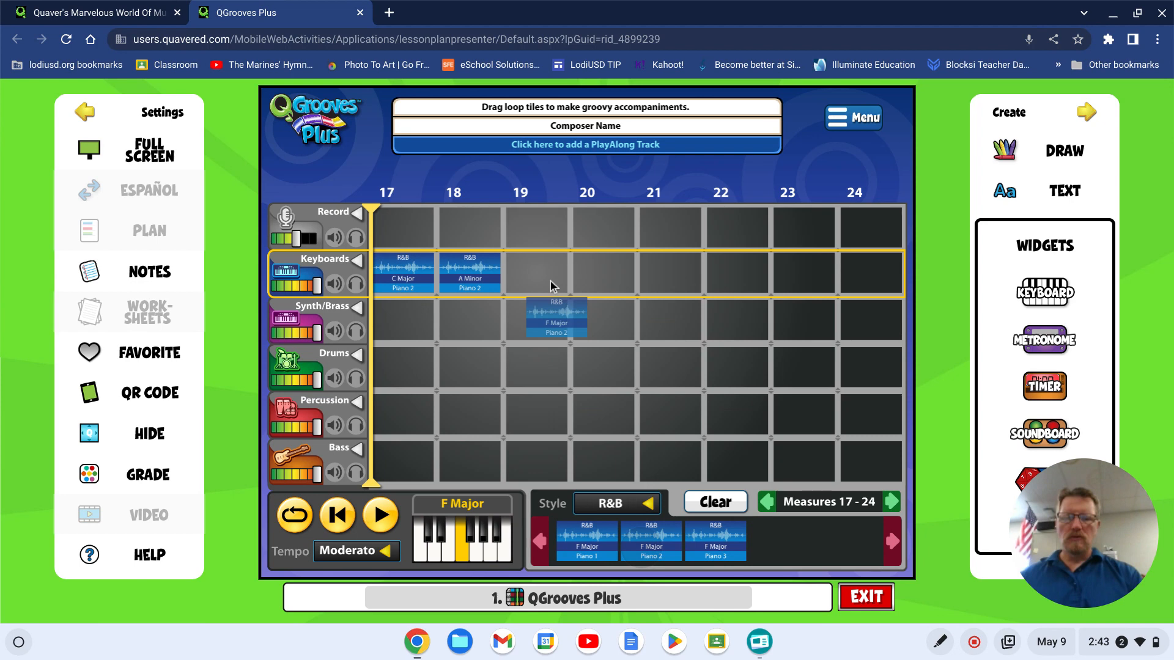
pyautogui.click(449, 553)
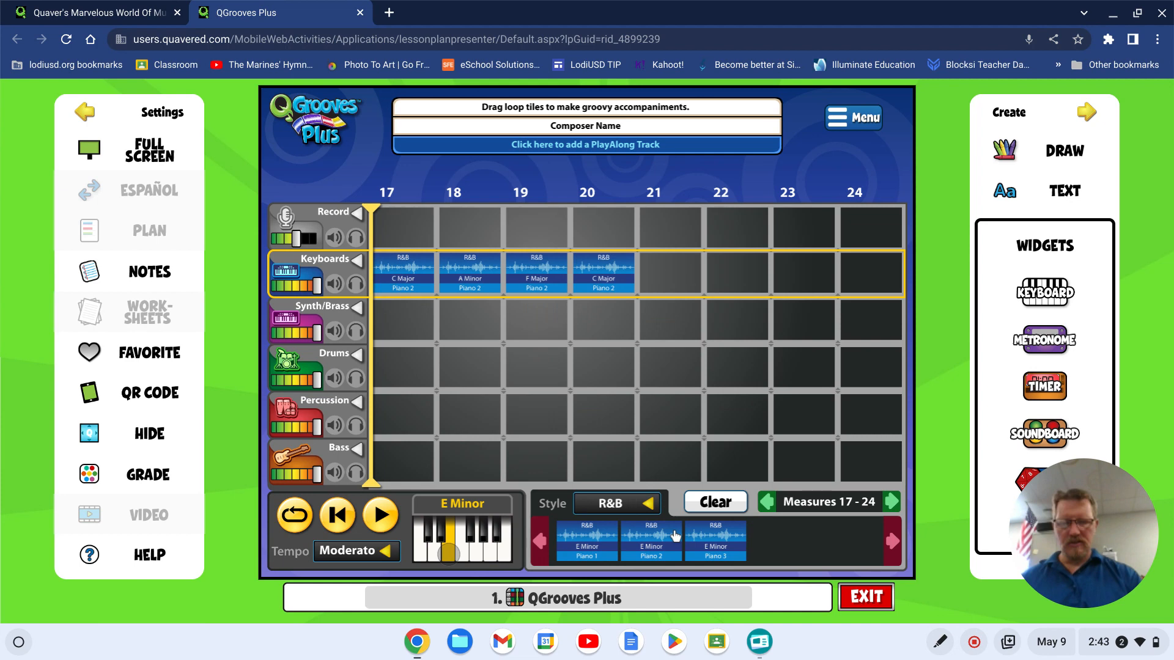
pyautogui.moveTo(675, 536); pyautogui.dragTo(671, 272)
# - Add Piano 2 loops in G Major at measure 22 and C Major at measure 23, and play the arrangement
pyautogui.click(475, 550)
pyautogui.moveTo(651, 536); pyautogui.dragTo(736, 304)
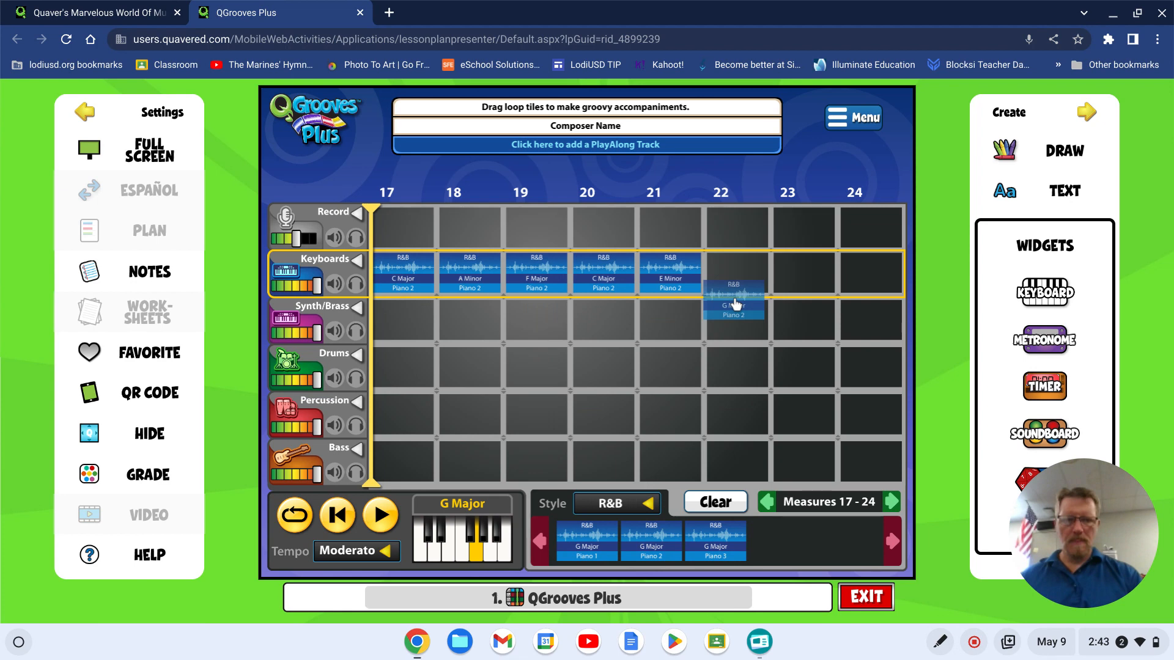
pyautogui.moveTo(735, 304); pyautogui.dragTo(737, 278)
pyautogui.click(421, 550)
pyautogui.moveTo(652, 536); pyautogui.dragTo(791, 298)
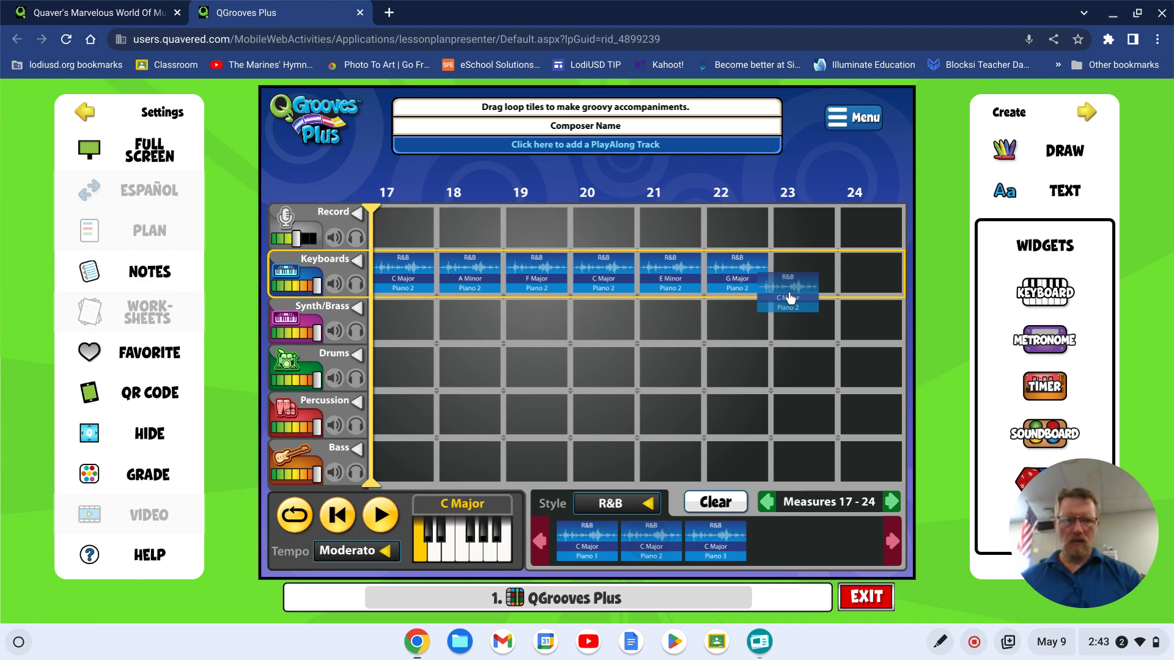
pyautogui.moveTo(791, 298); pyautogui.dragTo(804, 277)
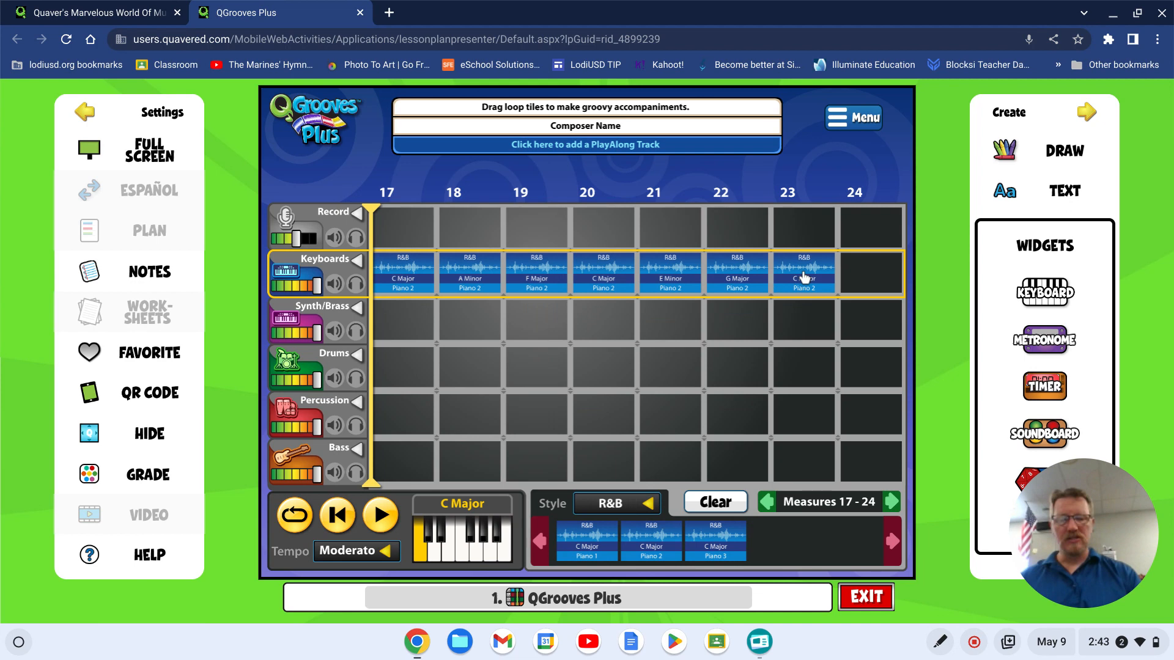
pyautogui.click(382, 519)
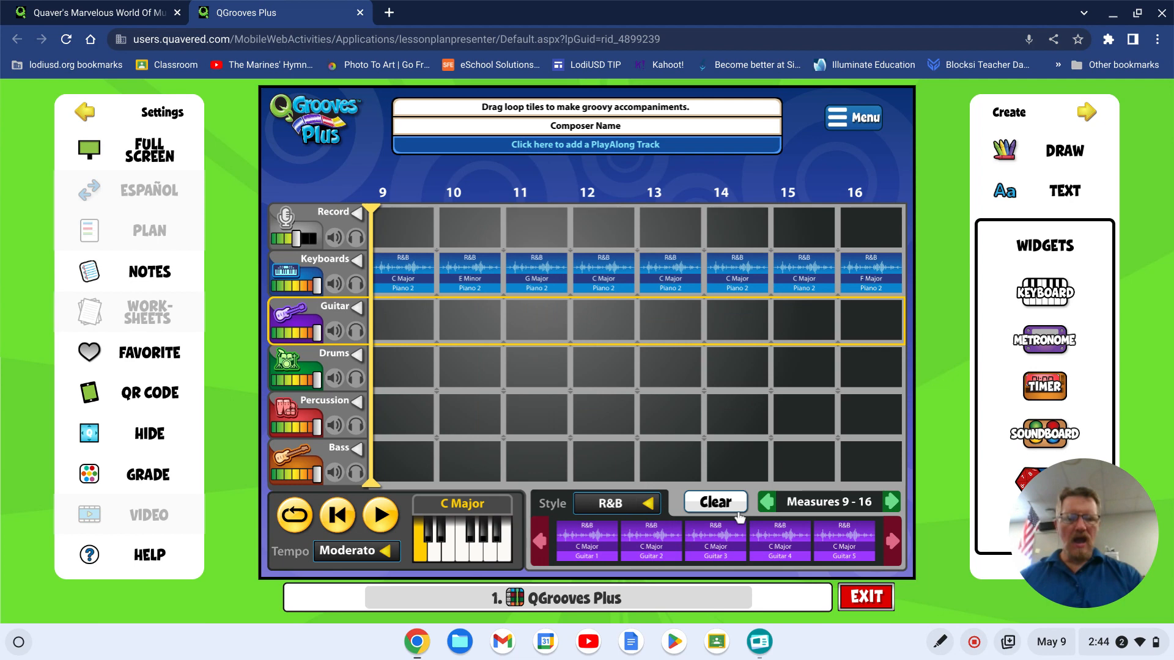
# - Place the Guitar 3 loop on the Guitar track in F Major at measure 16 and in E Minor at measure 21
pyautogui.click(465, 559)
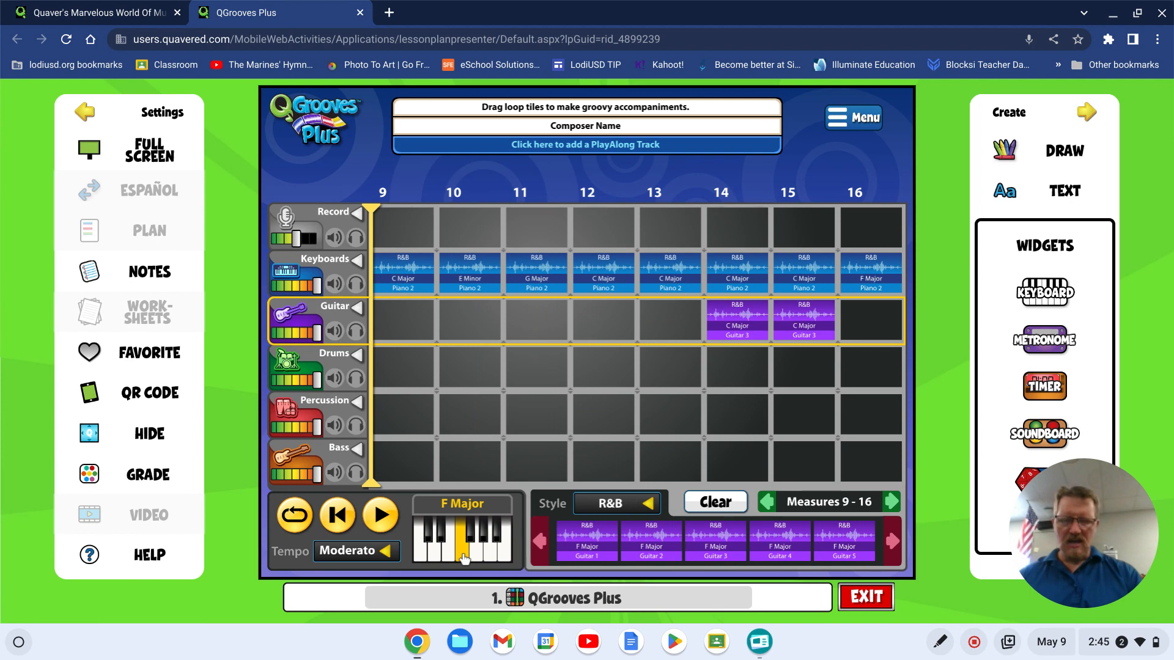
pyautogui.moveTo(716, 542); pyautogui.dragTo(871, 321)
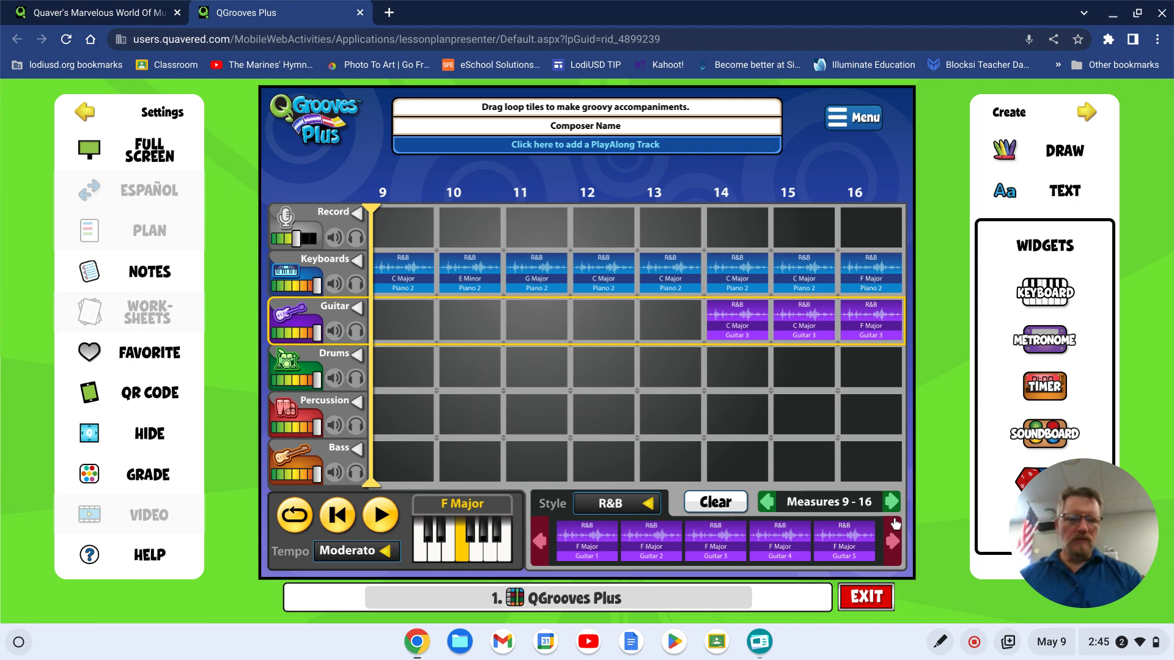
pyautogui.click(892, 502)
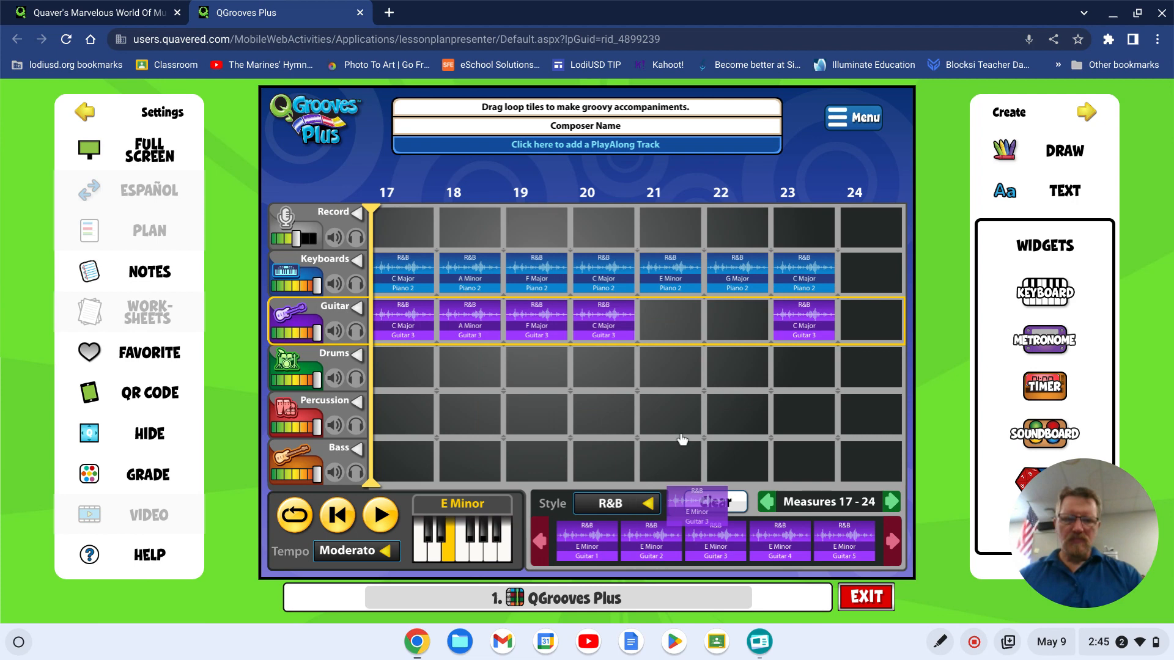
pyautogui.moveTo(682, 440); pyautogui.dragTo(649, 344)
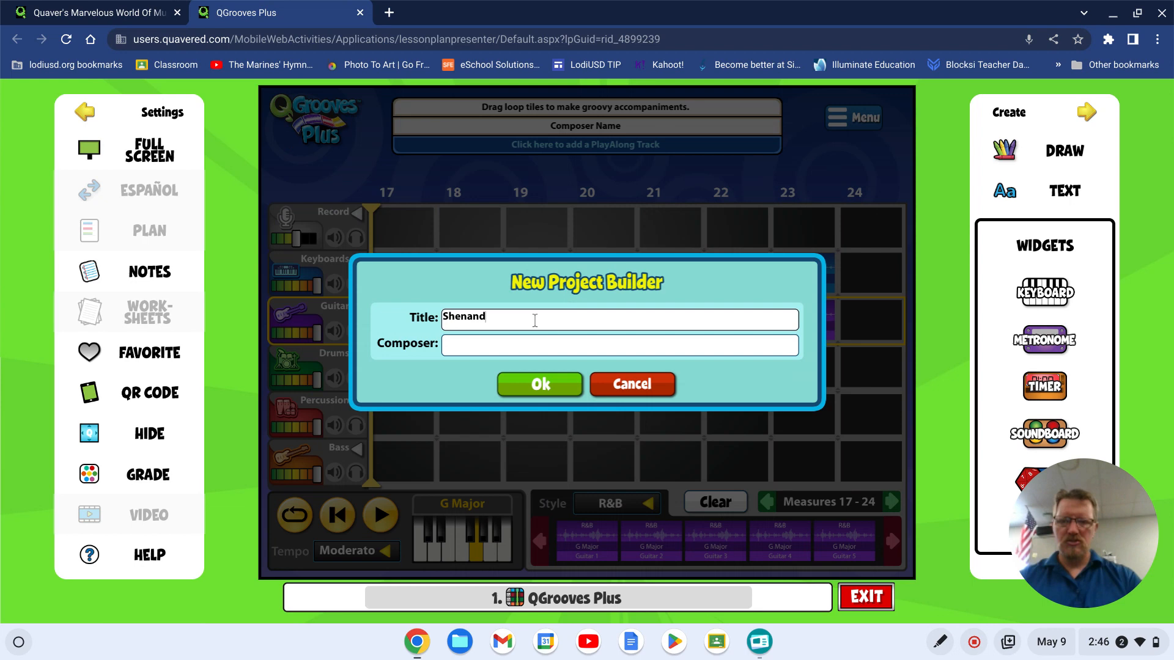
# - Title the project Shenandoah 3 and set its composer to Traditional
pyautogui.write('oah 3')
pyautogui.click(505, 342)
pyautogui.write('Tradi')
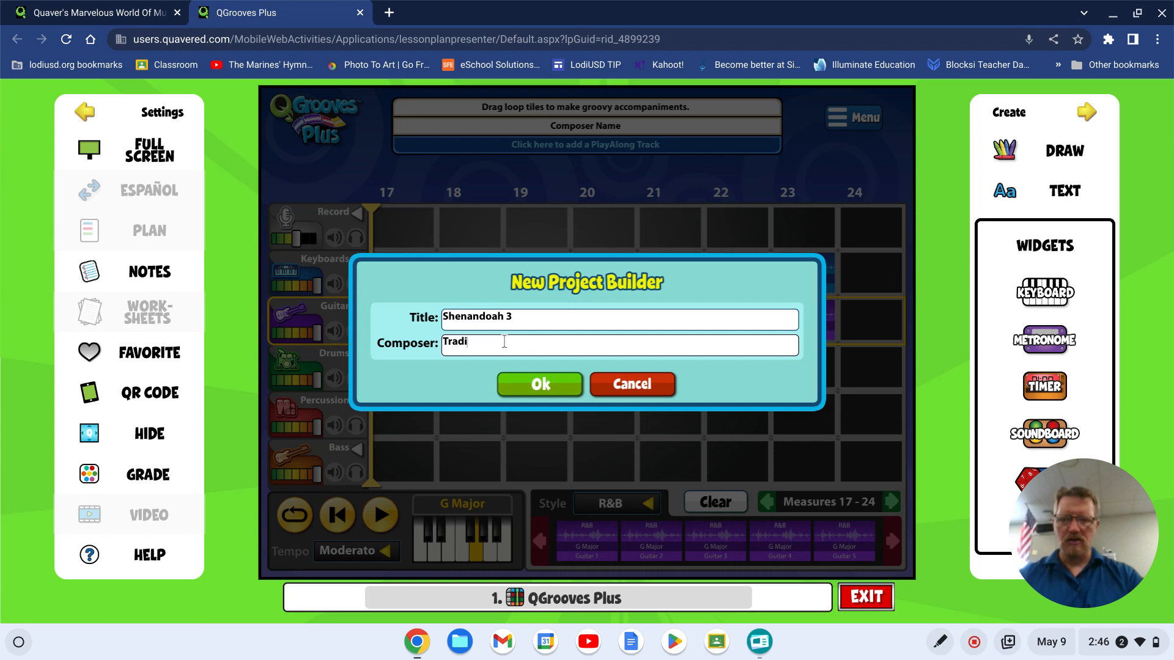
pyautogui.write('tional')
pyautogui.press('Return')
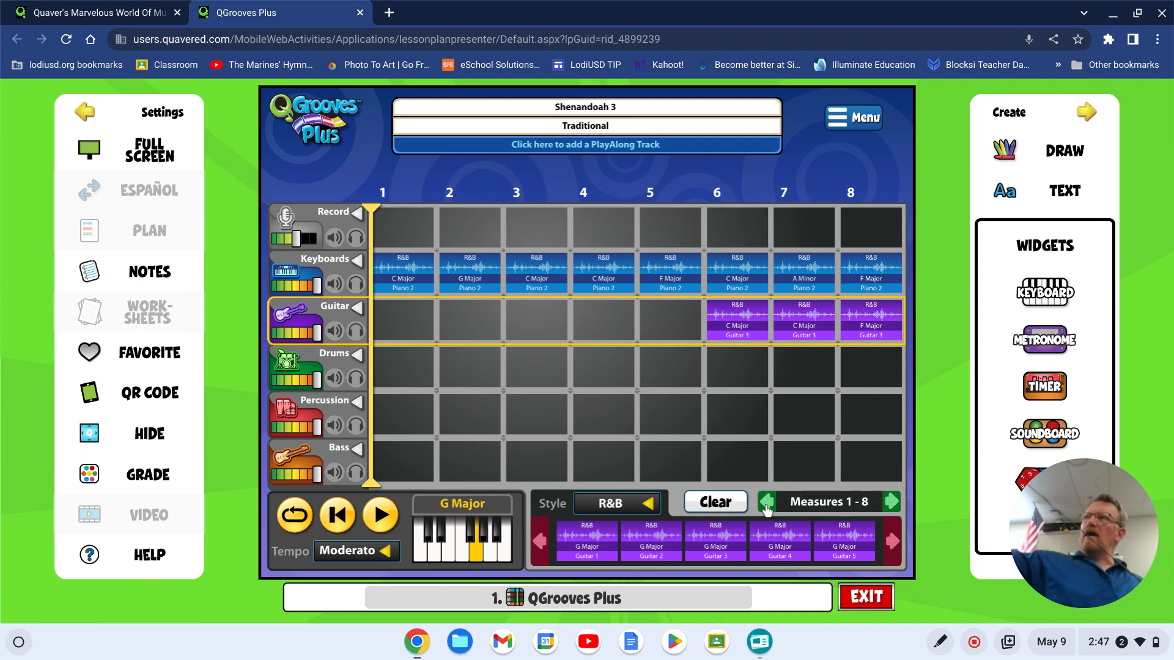
# - Select the Record track and open the audio options in the ChromeOS device settings
pyautogui.click(328, 219)
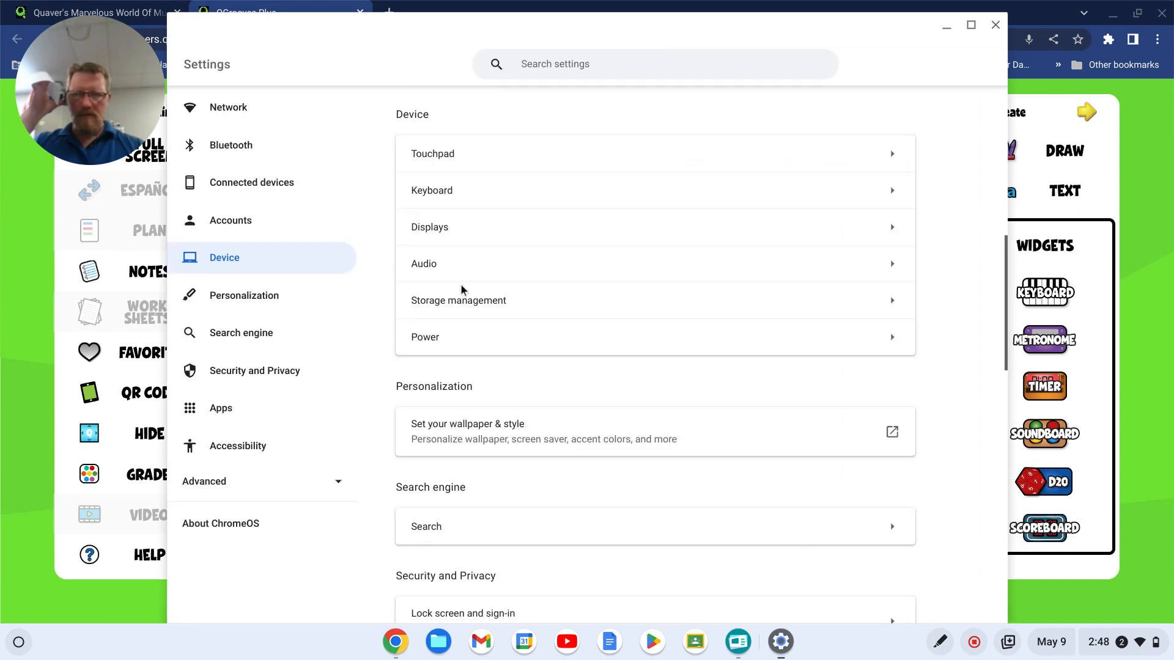
pyautogui.click(507, 273)
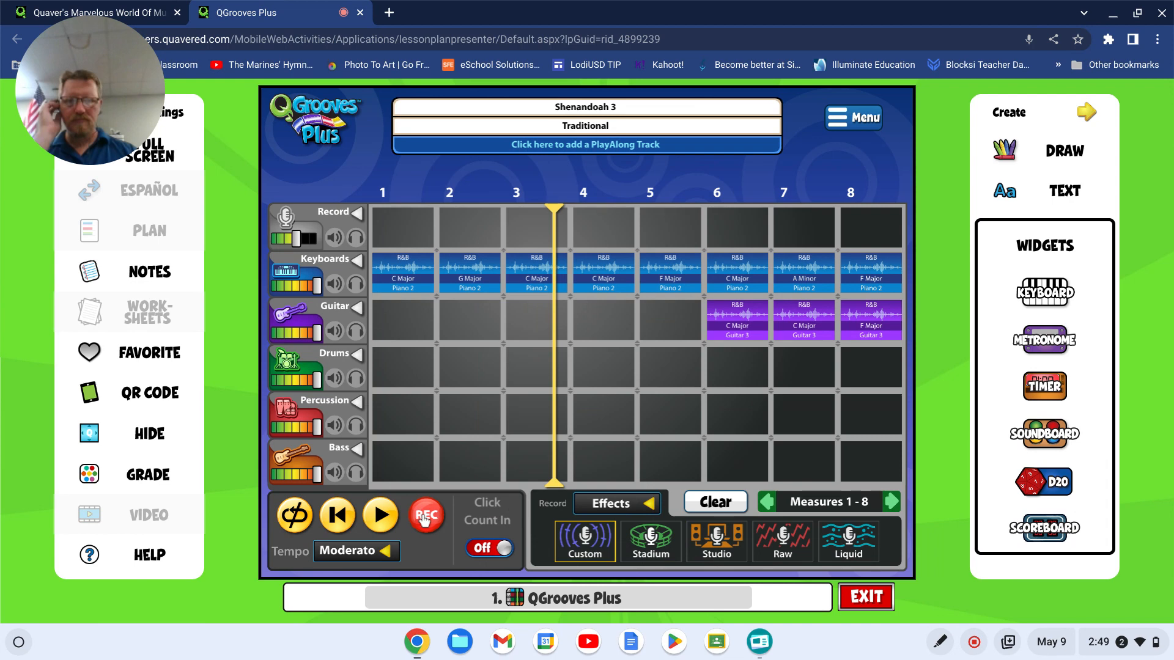
# - Finish the current microphone take and record another one over the accompaniment, stopping at measure 23
pyautogui.click(425, 519)
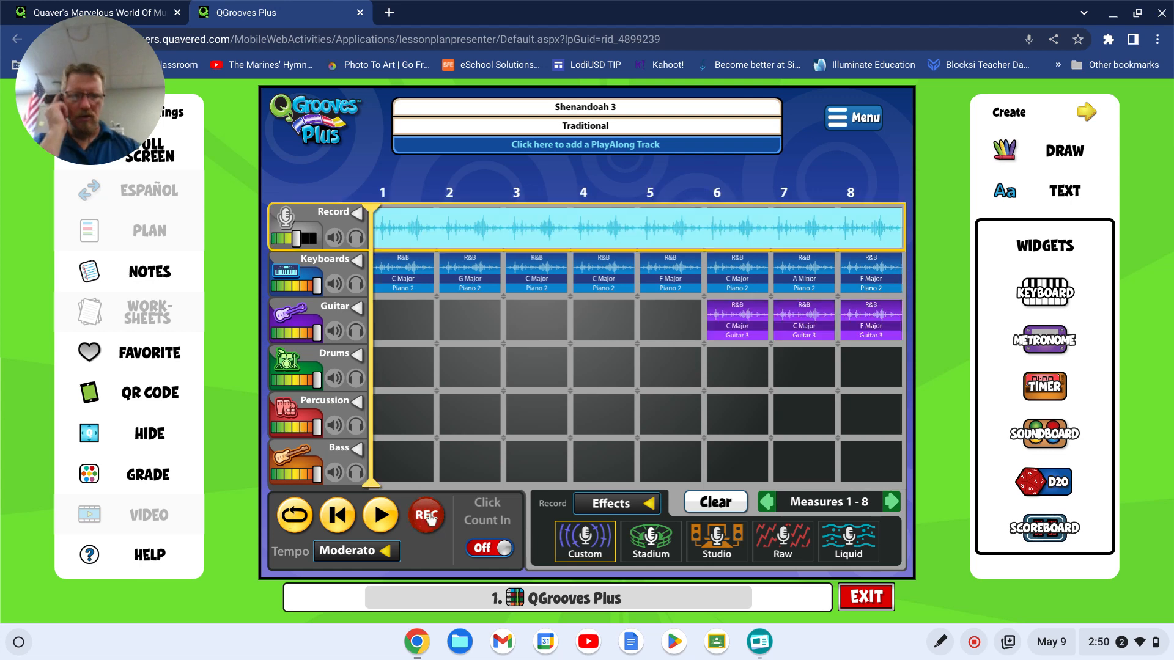
pyautogui.click(427, 517)
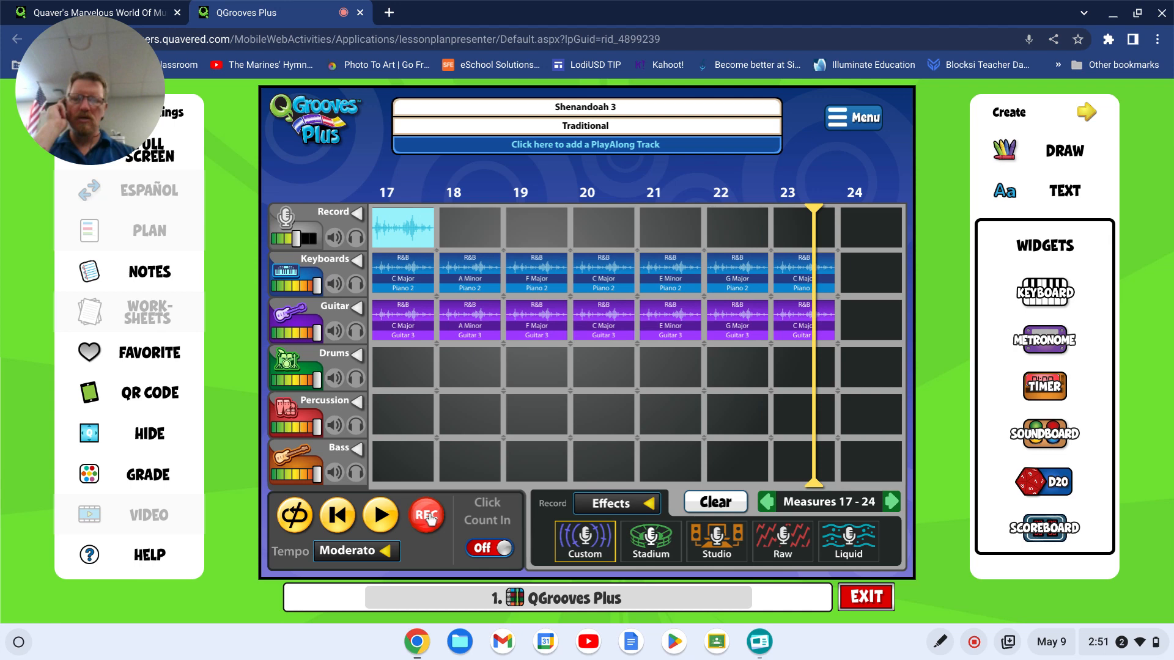
pyautogui.click(426, 517)
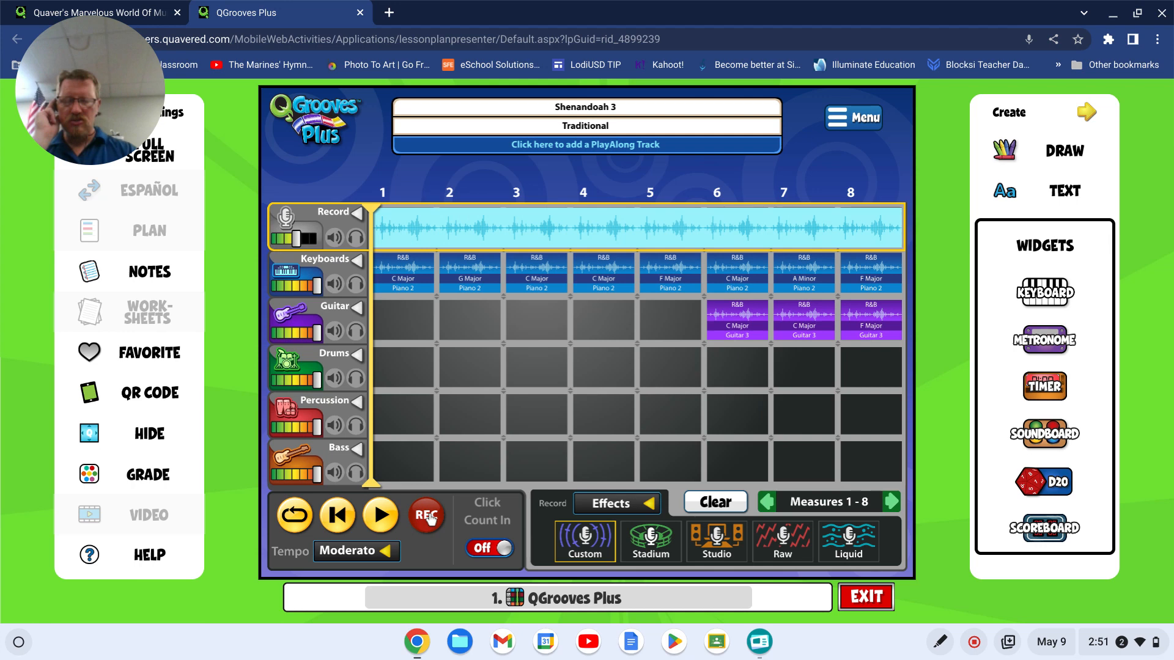
# - Play back the accompaniment with the Record track muted, and again with the recording unmuted at a lower volume
pyautogui.click(381, 519)
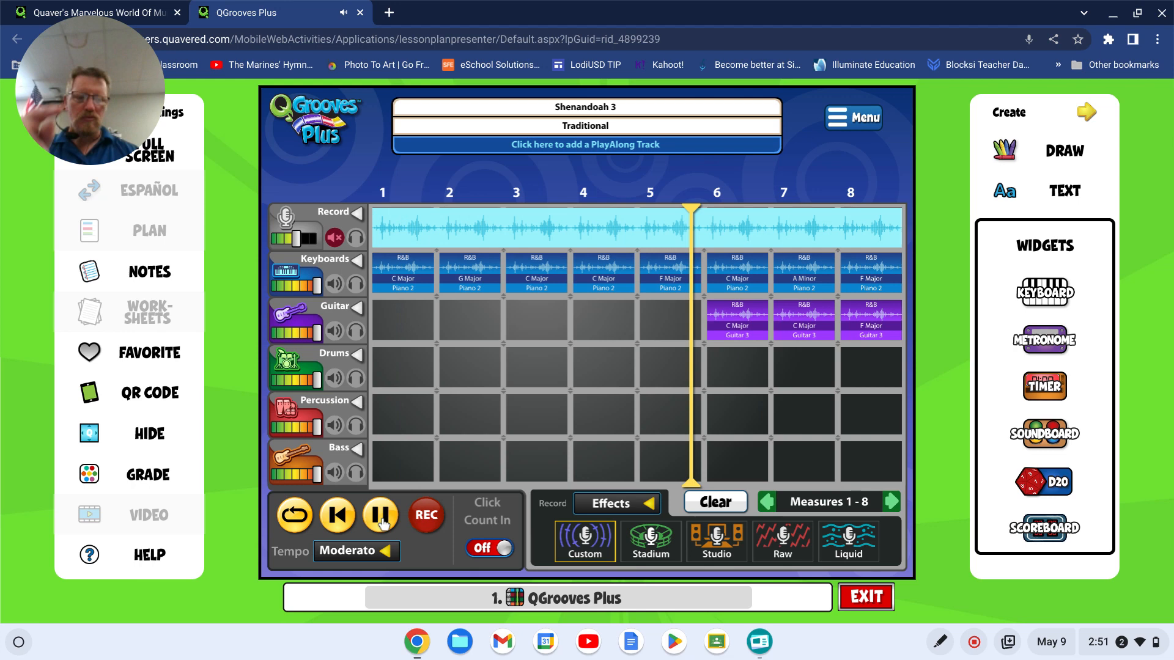
pyautogui.click(382, 520)
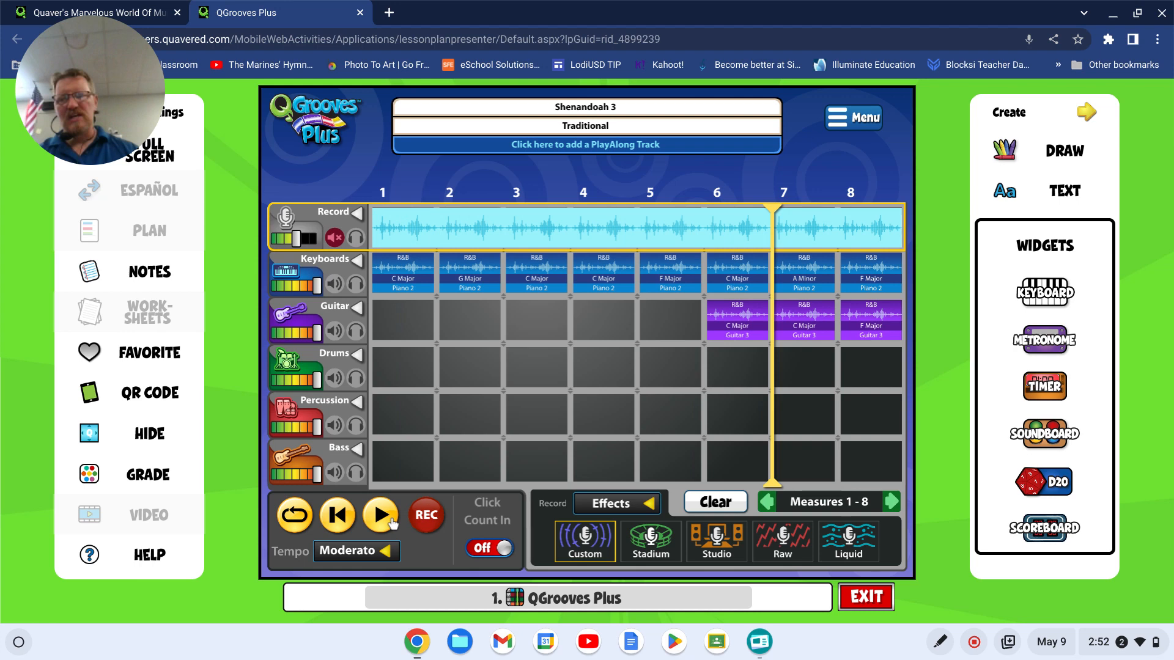
pyautogui.click(388, 521)
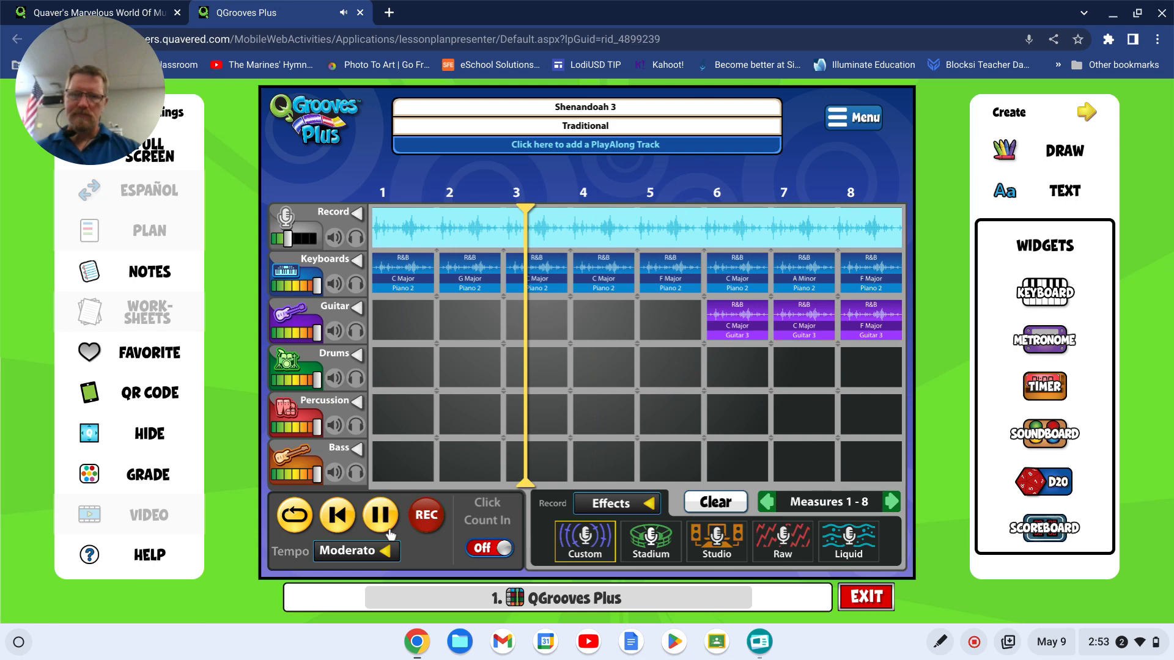
pyautogui.click(388, 527)
# - Set the Record track's trim to -0.3 s and play back the arrangement up to measure 6 to check the timing
pyautogui.click(385, 236)
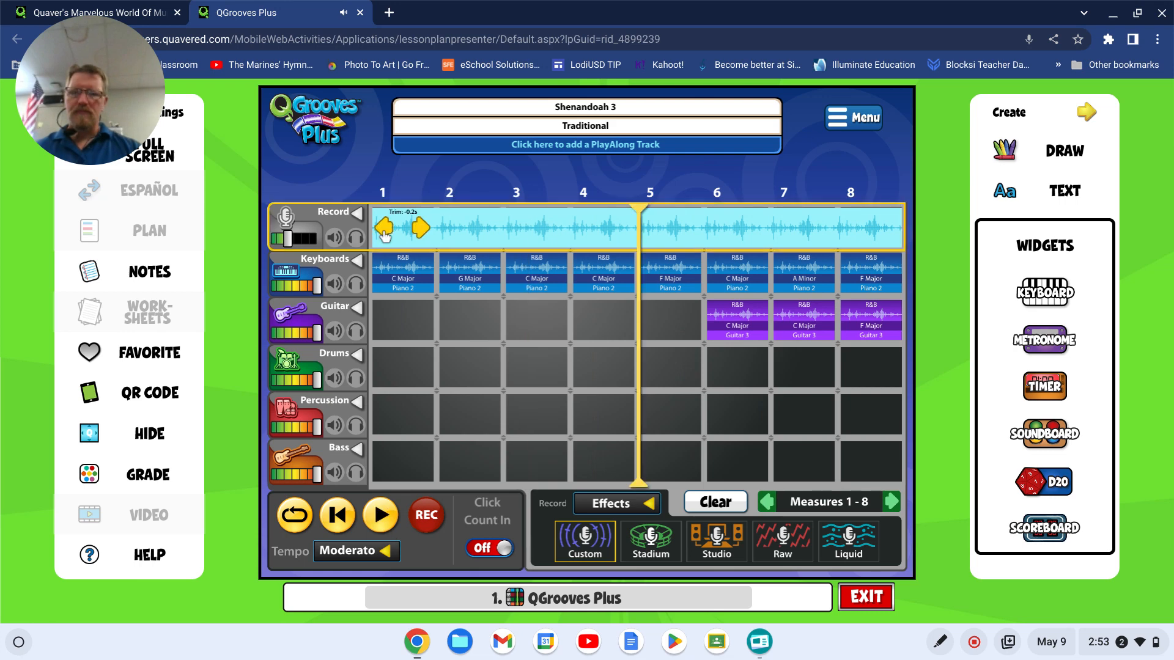
pyautogui.click(385, 236)
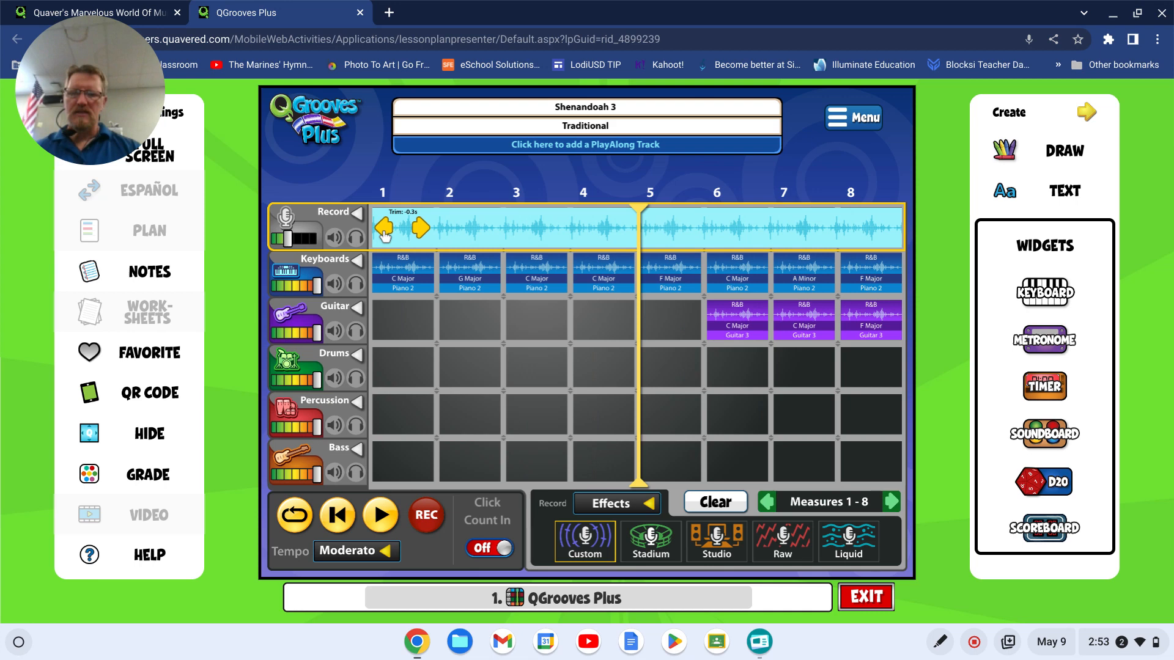
pyautogui.click(379, 519)
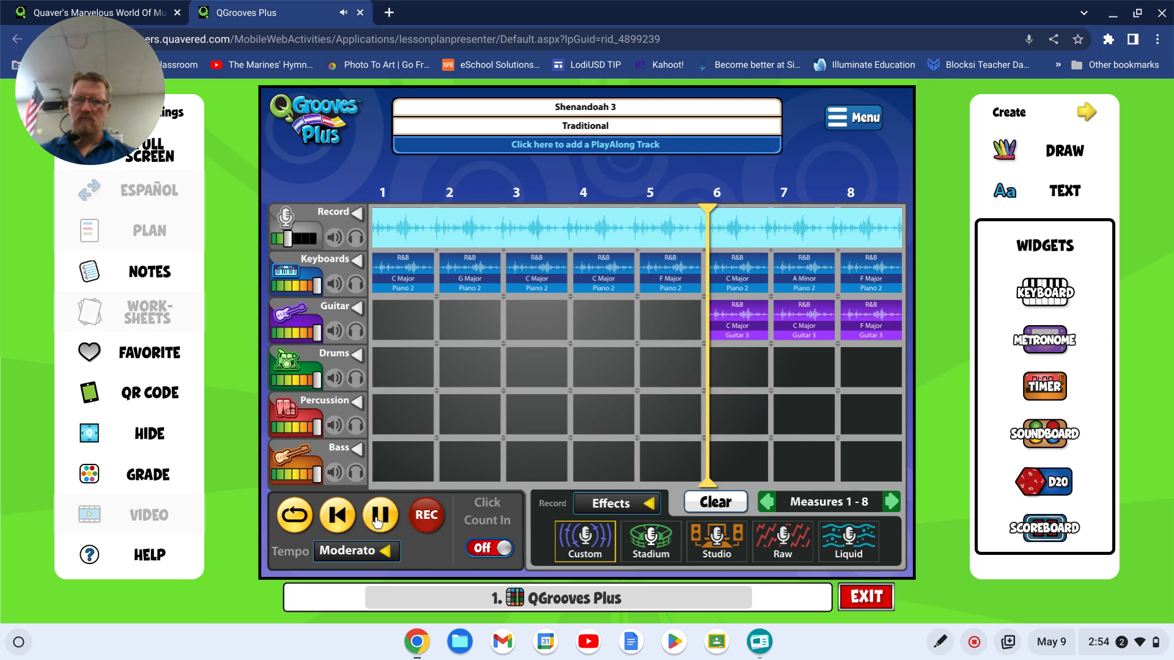
pyautogui.click(380, 517)
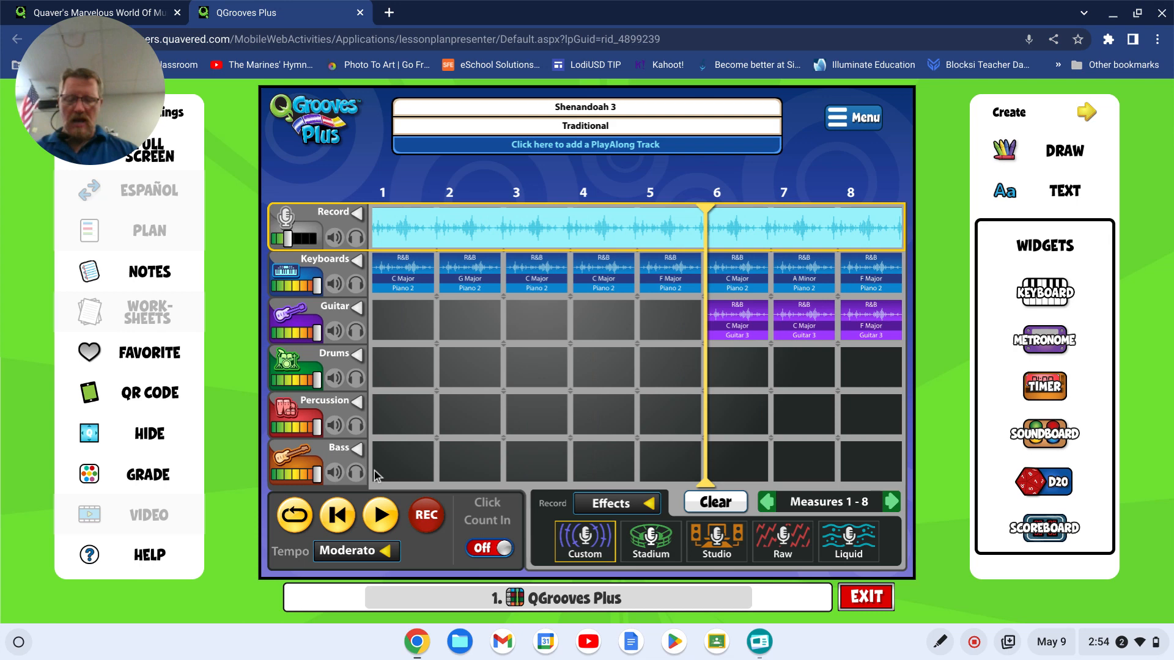